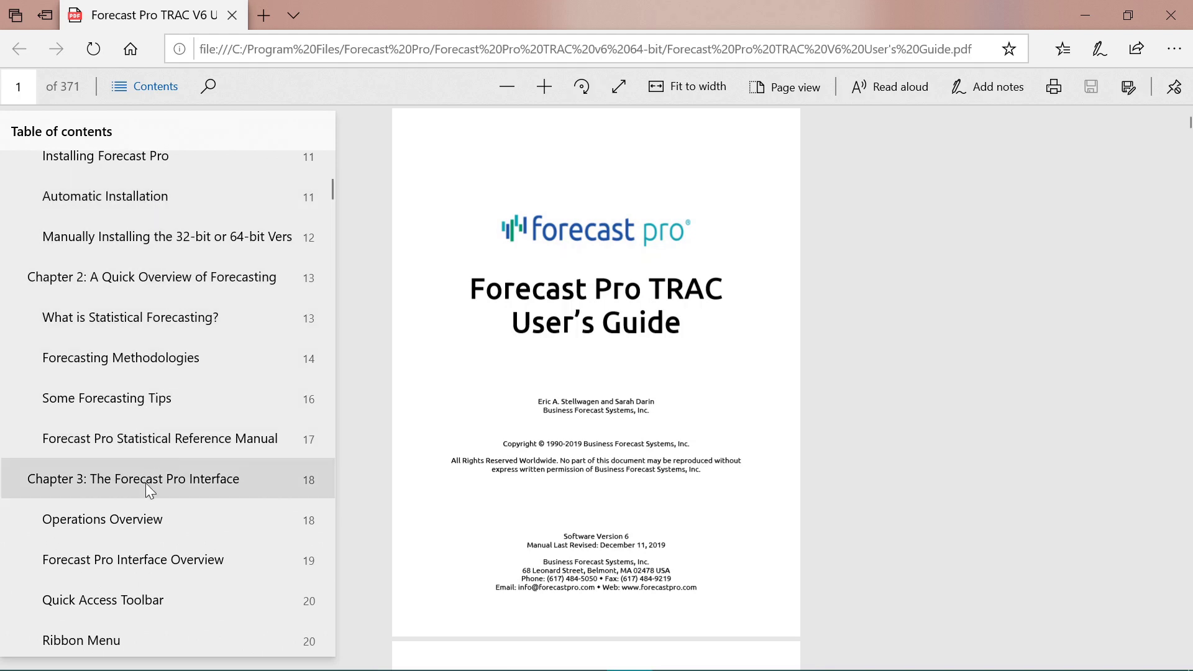
Step: Jump to the guide's Quick Access Toolbar section and scroll to page 23, Forecast Pro Ribbon Tabs
click(155, 599)
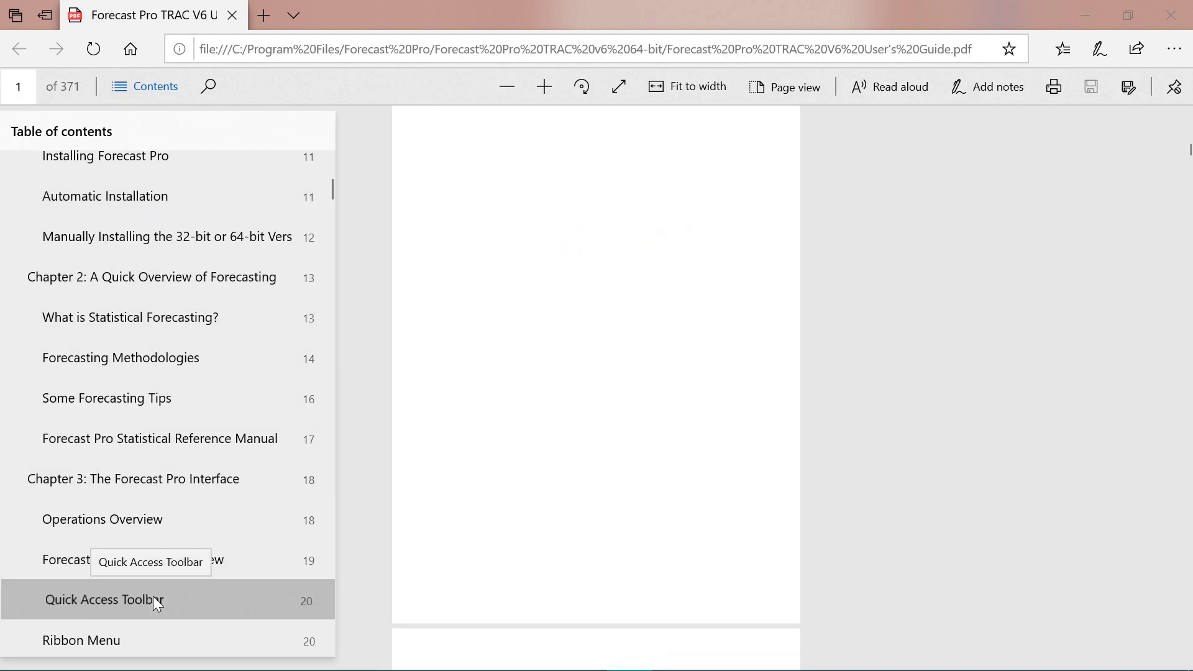
scroll(218, 573, down, 10)
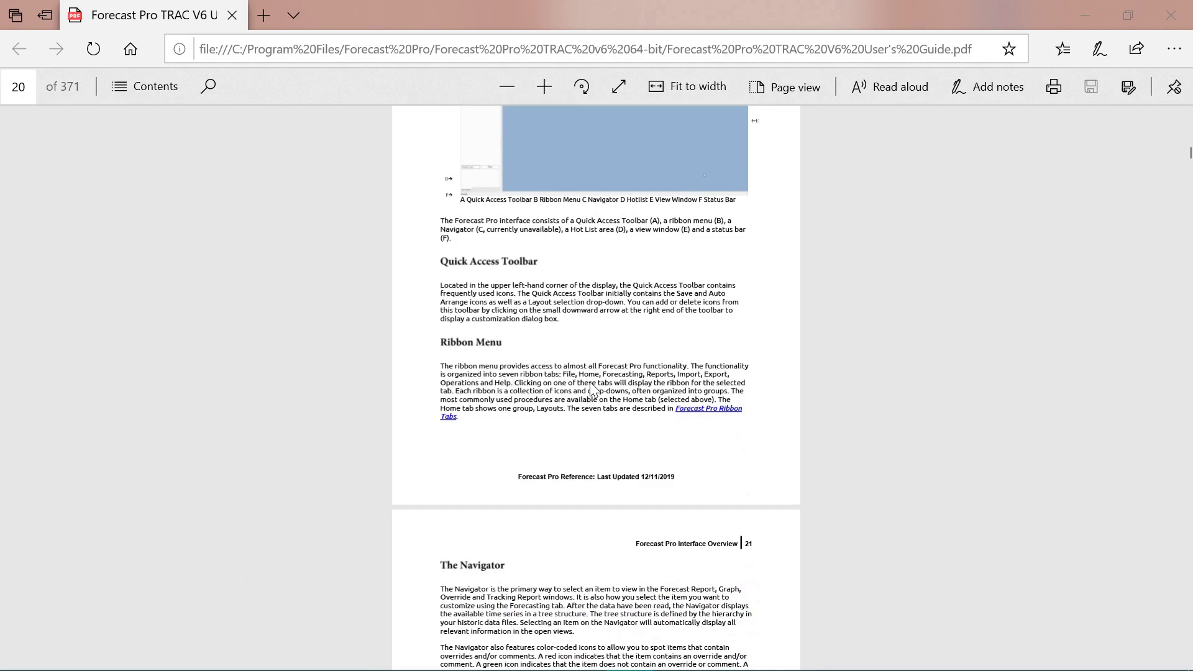
scroll(587, 380, down, 15)
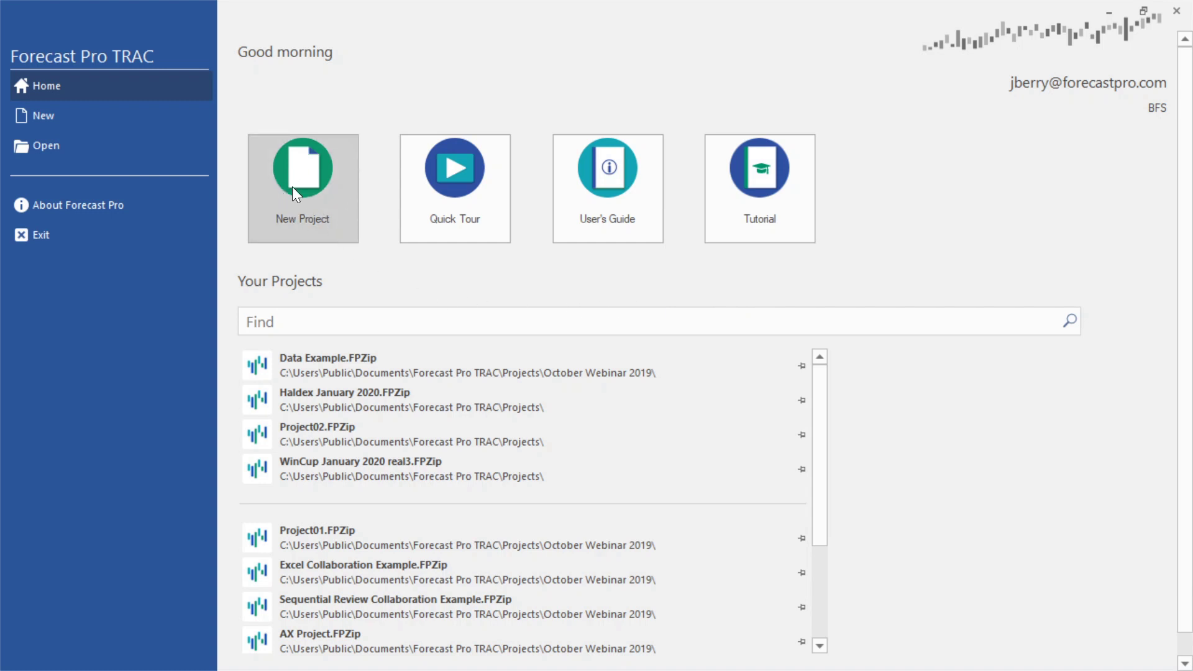
Step: Start the new Project01 and browse the Forecasting, Reports and Import tabs before returning Home
click(317, 177)
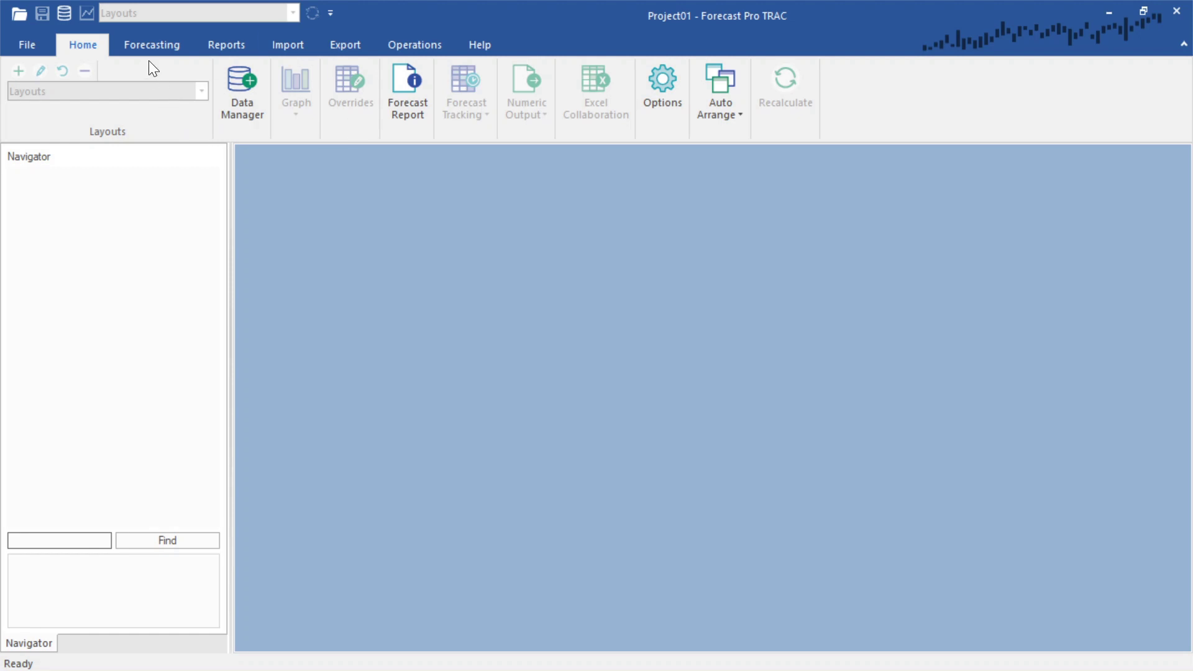
click(156, 44)
click(233, 45)
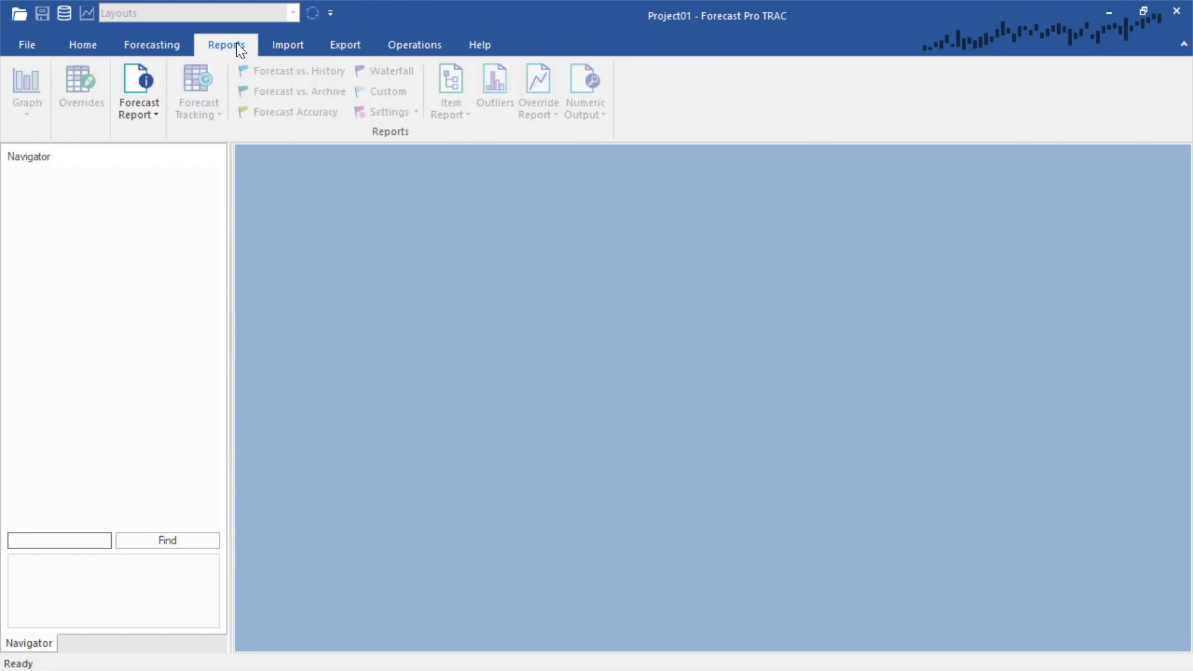
click(290, 44)
click(93, 41)
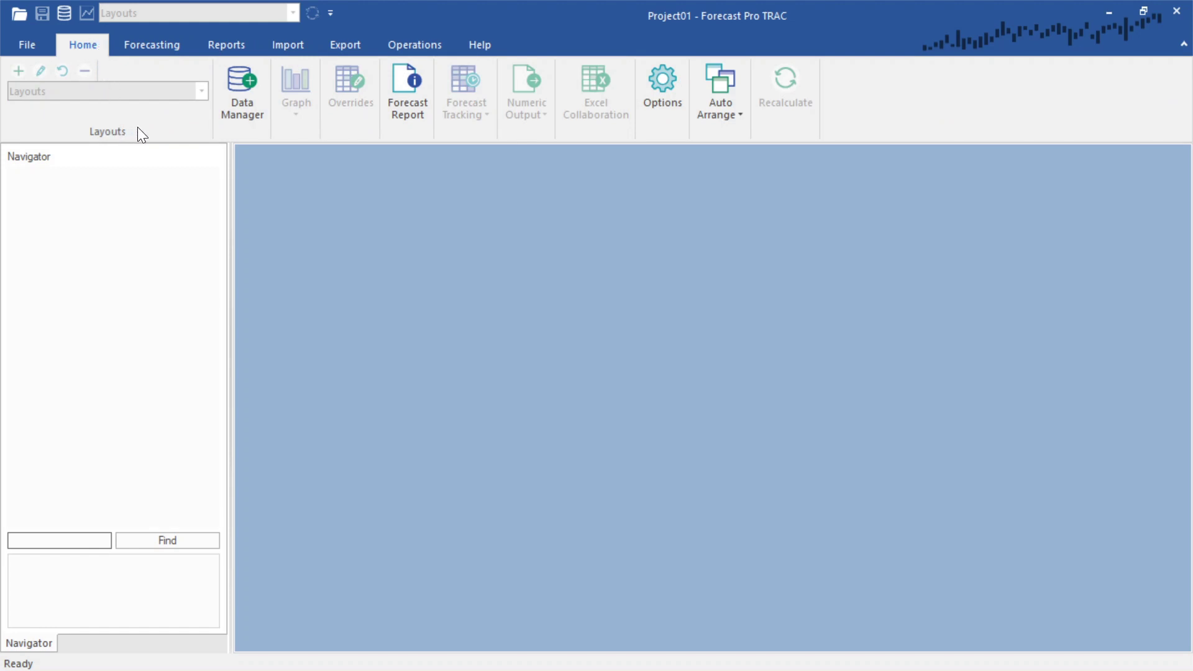
Step: Add Auto Parts - Historic Data.xls as the Excel historic data source, then Read & Forecast
click(235, 84)
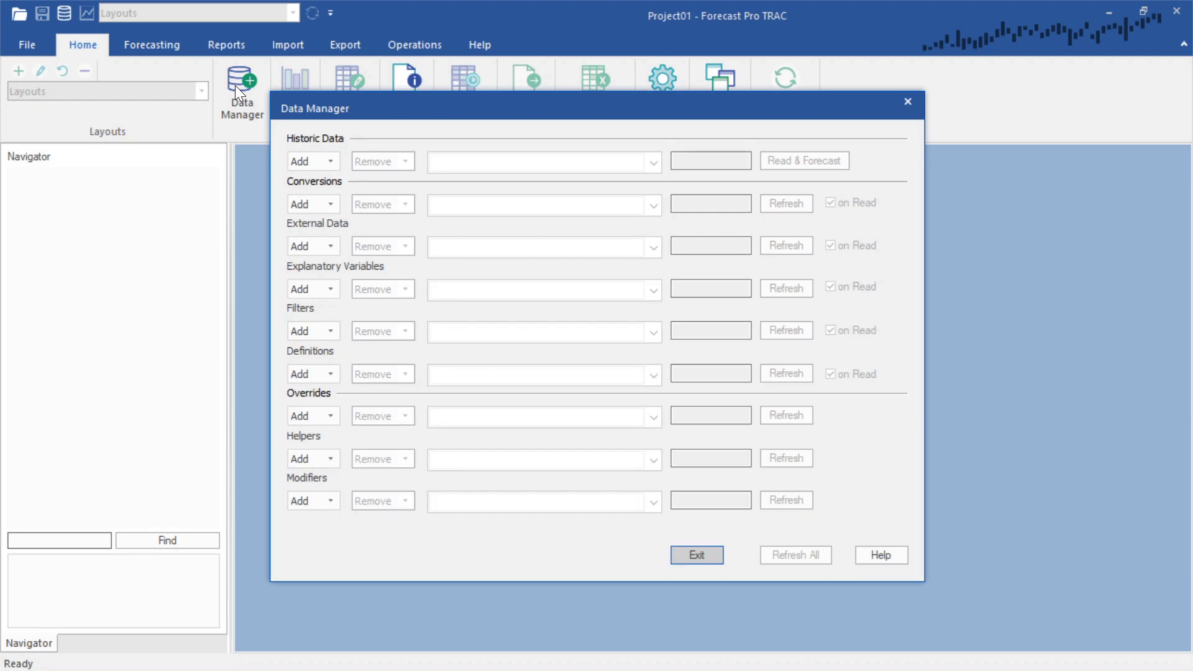
click(330, 162)
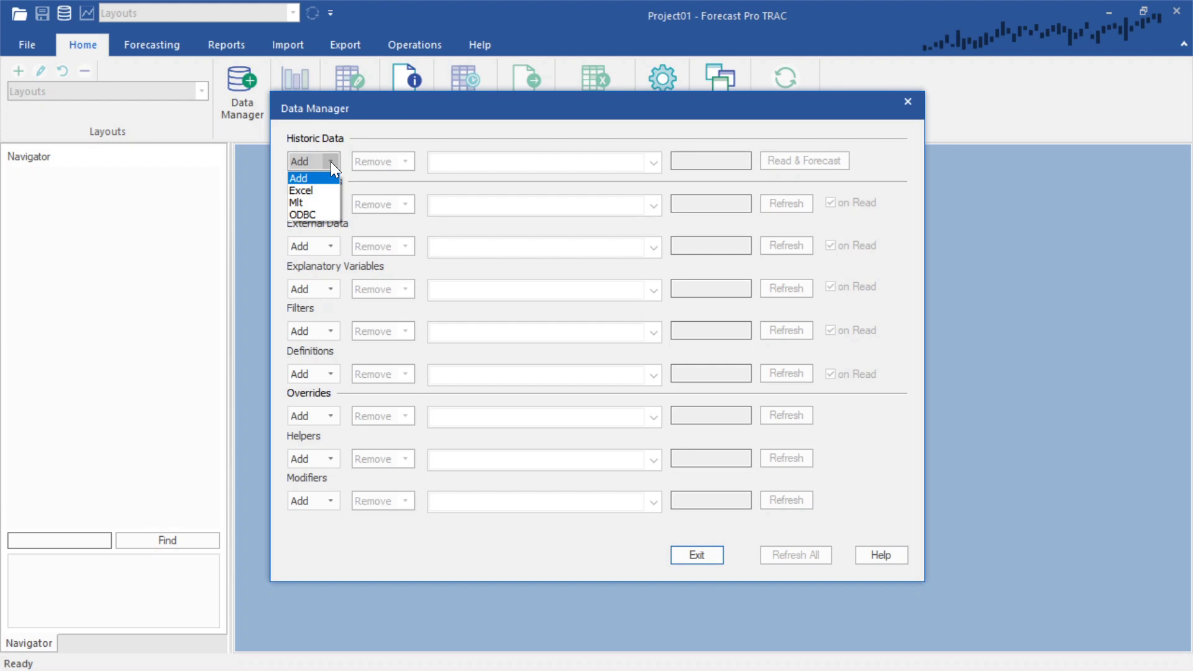
click(328, 194)
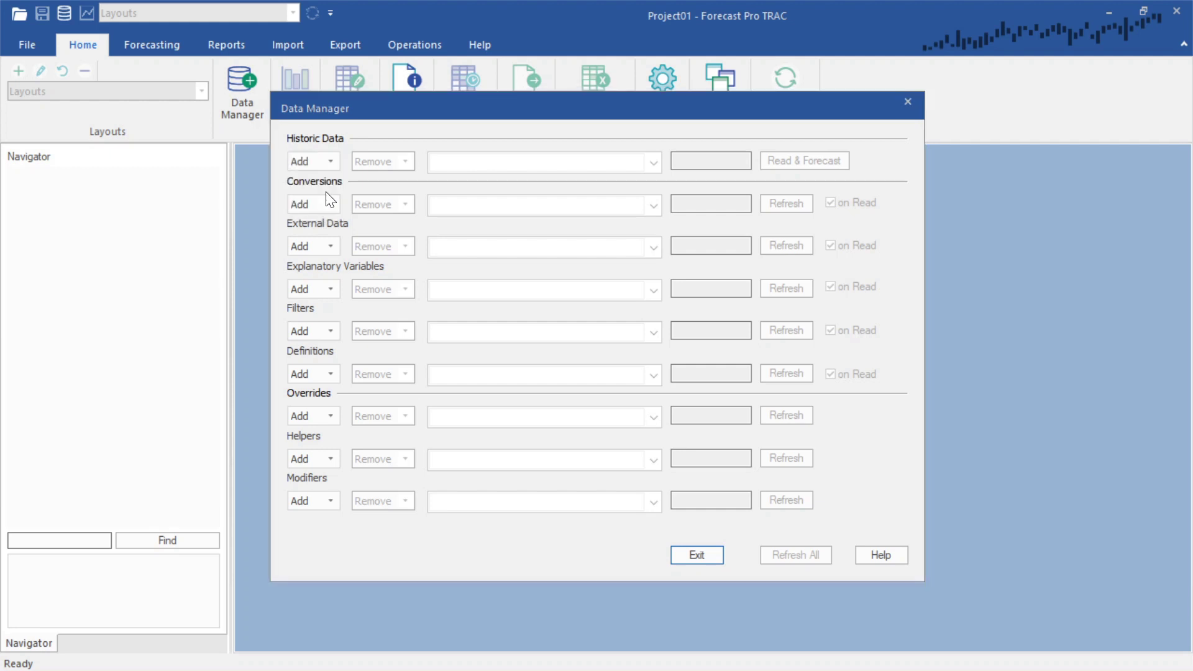
scroll(558, 319, down, 3)
scroll(558, 318, down, 3)
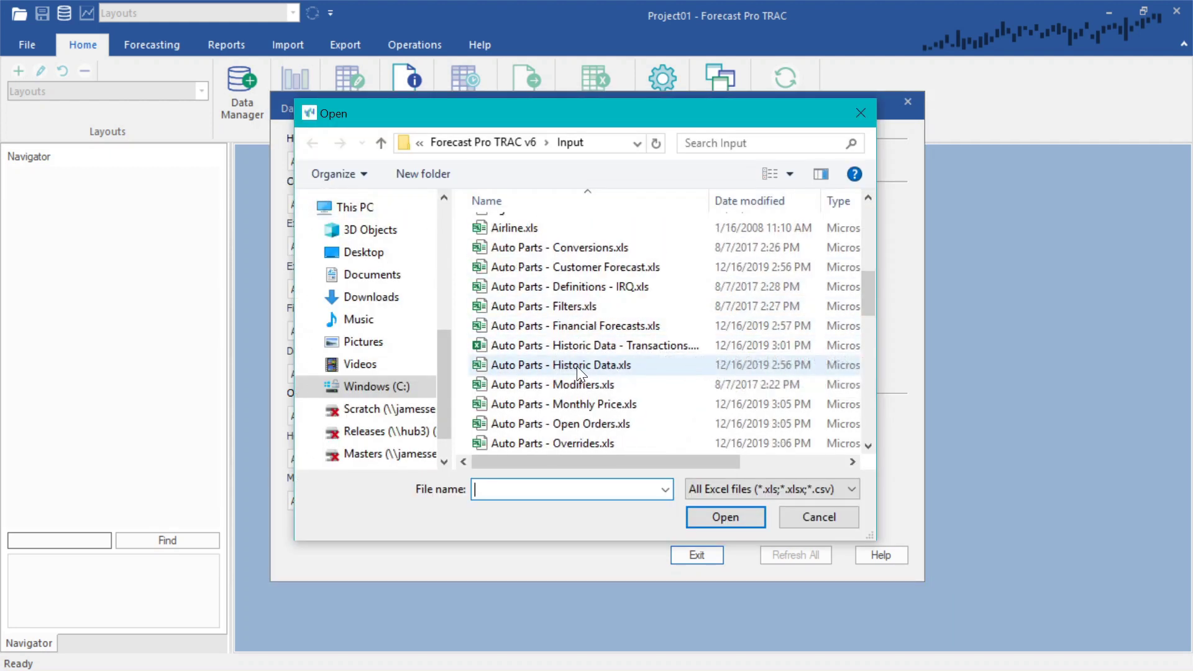
click(577, 366)
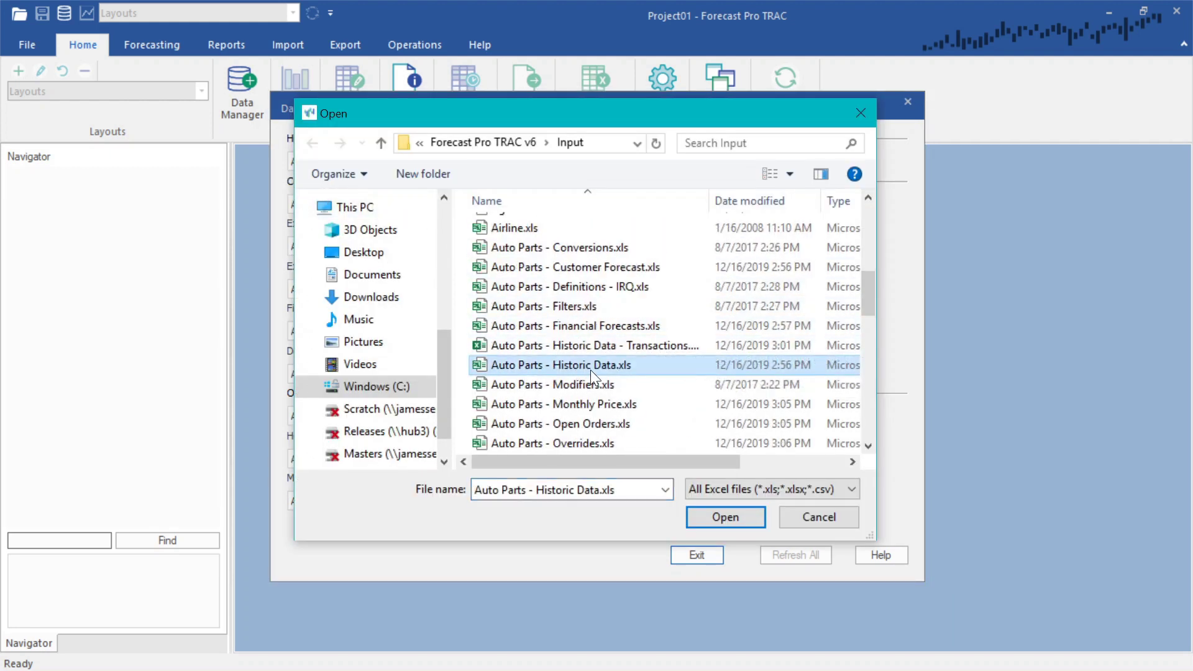
click(735, 519)
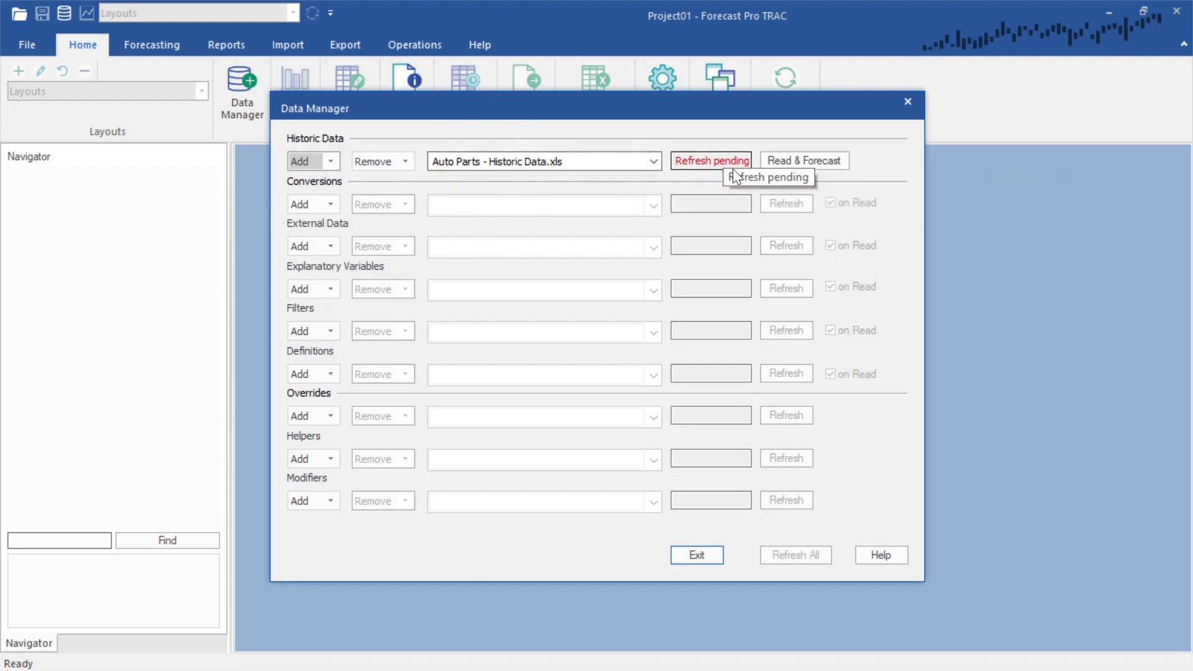
click(811, 166)
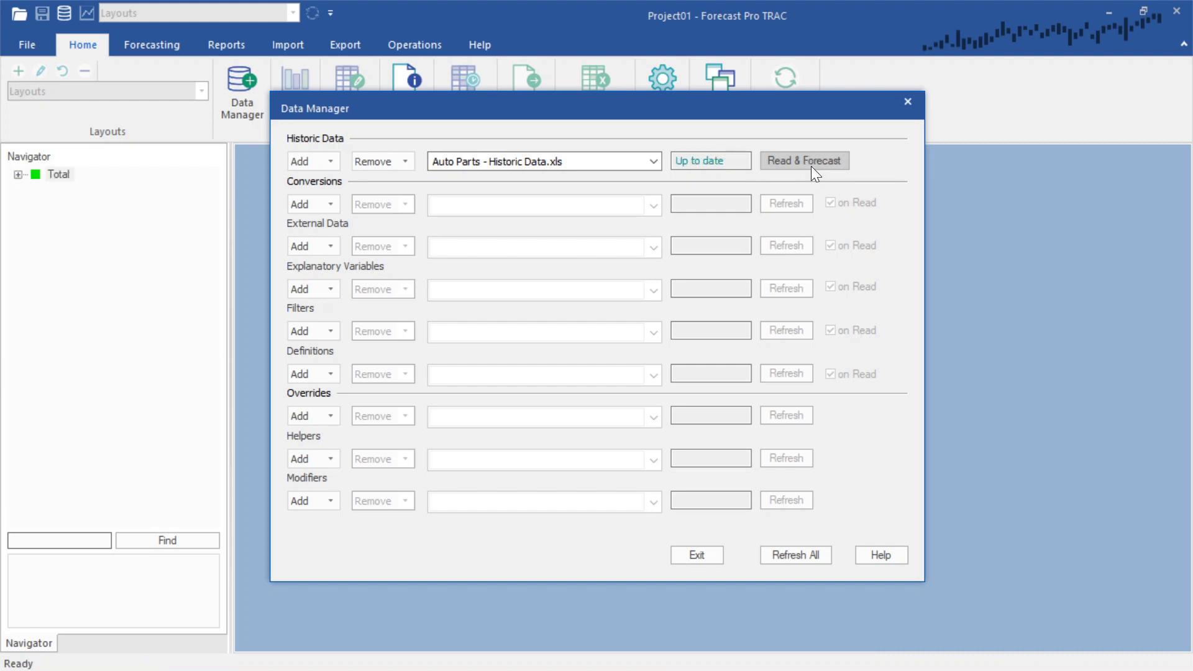
Step: Close the Data Manager and drill Total > Mufflers > Chicago-North down to item 10001-AX
click(694, 555)
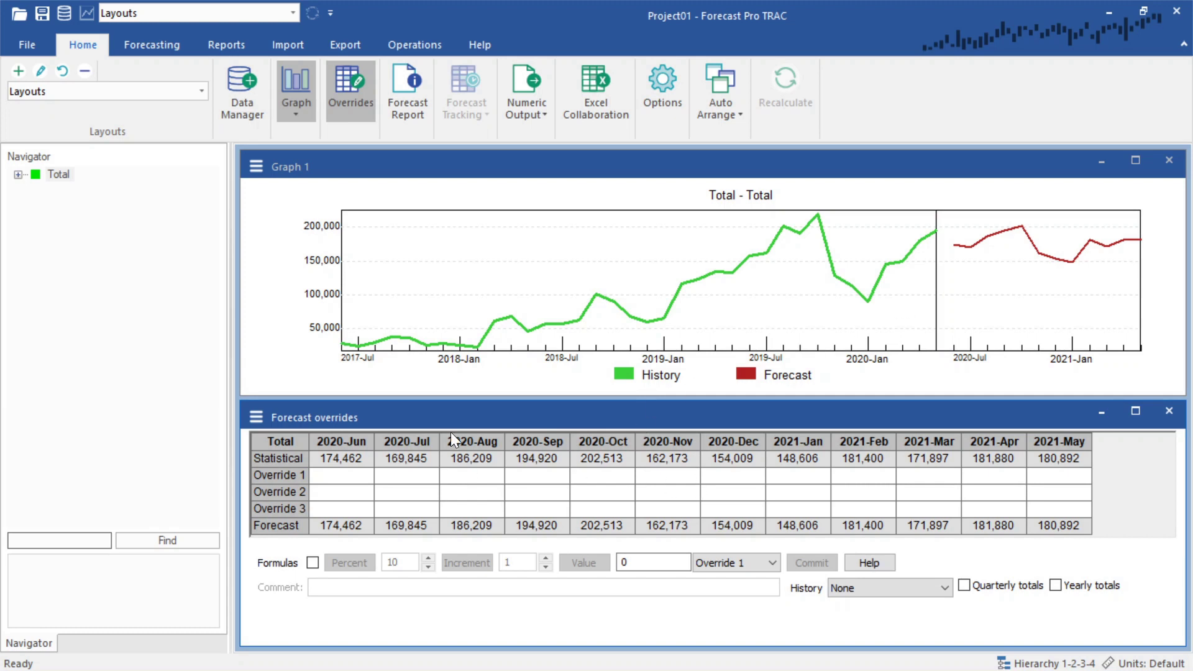
click(18, 175)
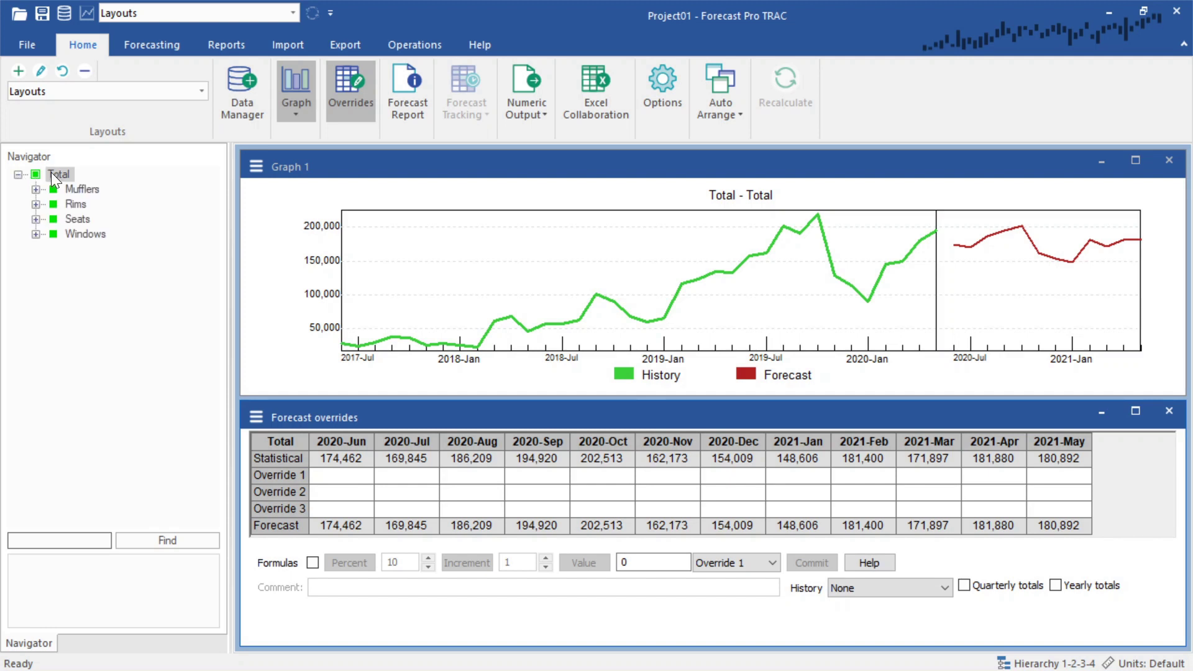
click(73, 189)
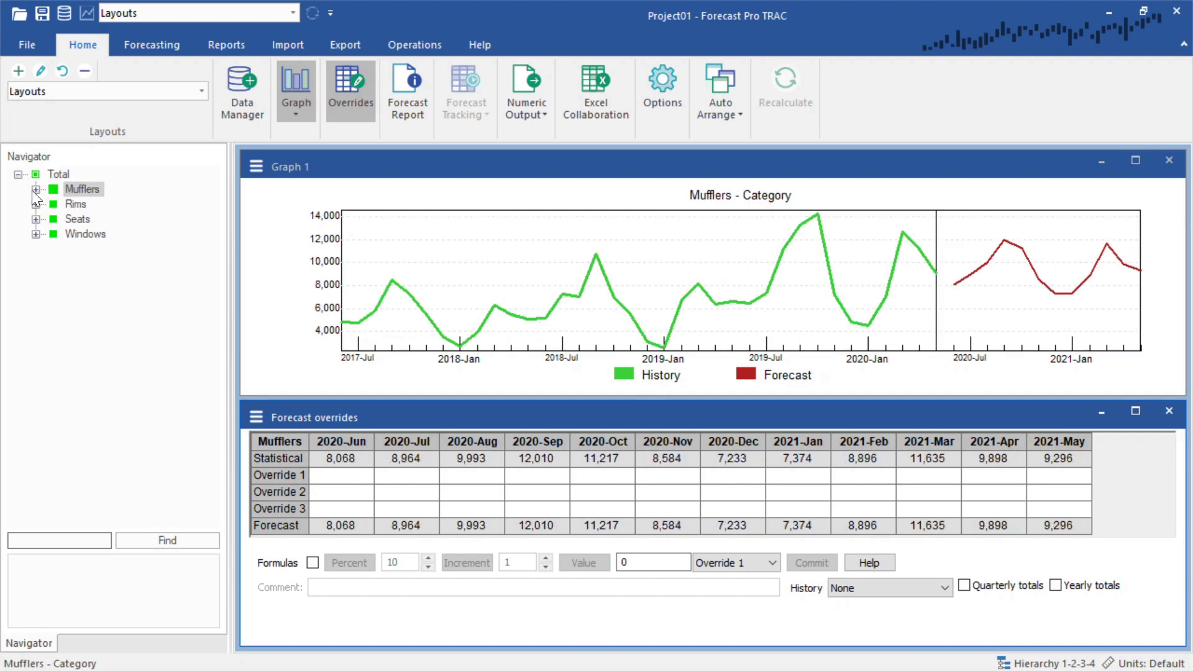
click(36, 188)
click(102, 204)
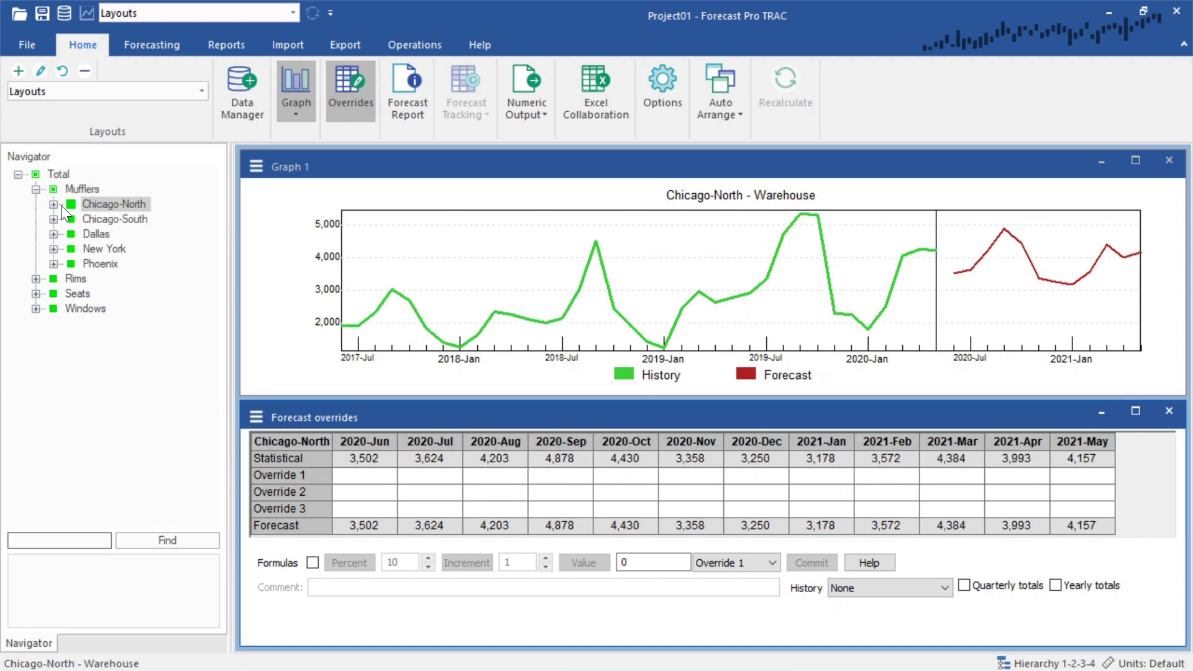
click(54, 204)
click(119, 193)
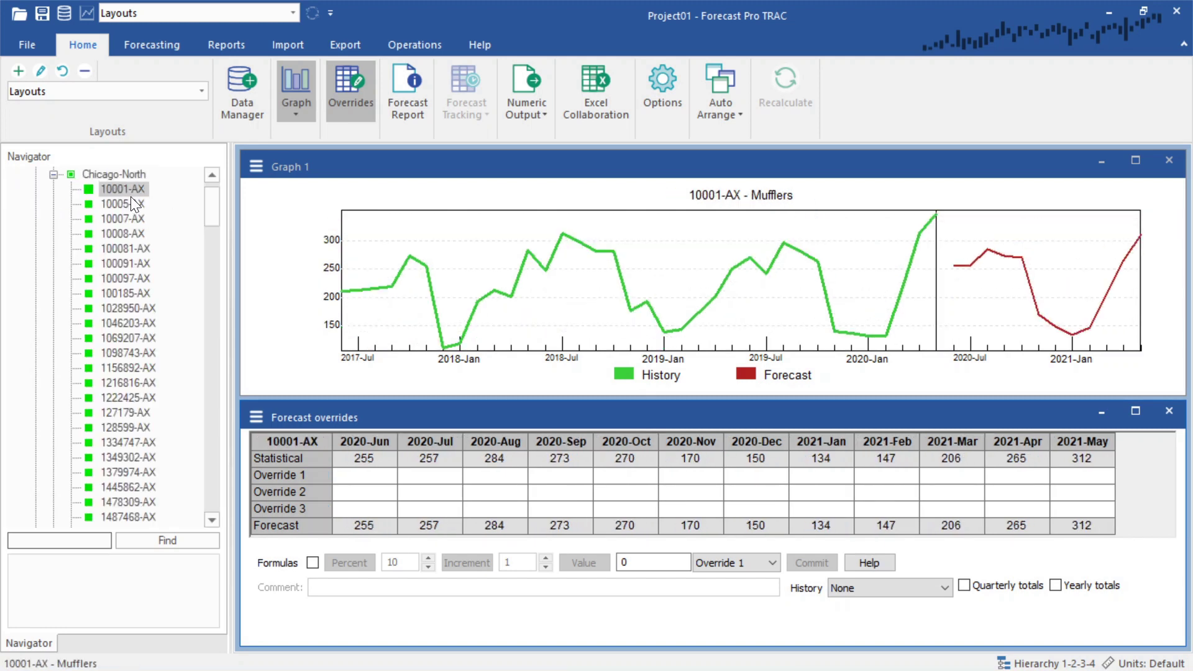
Step: Apply the NA-CL exponential smoothing model to item 10001-AX from the Simple forecasting options
click(162, 46)
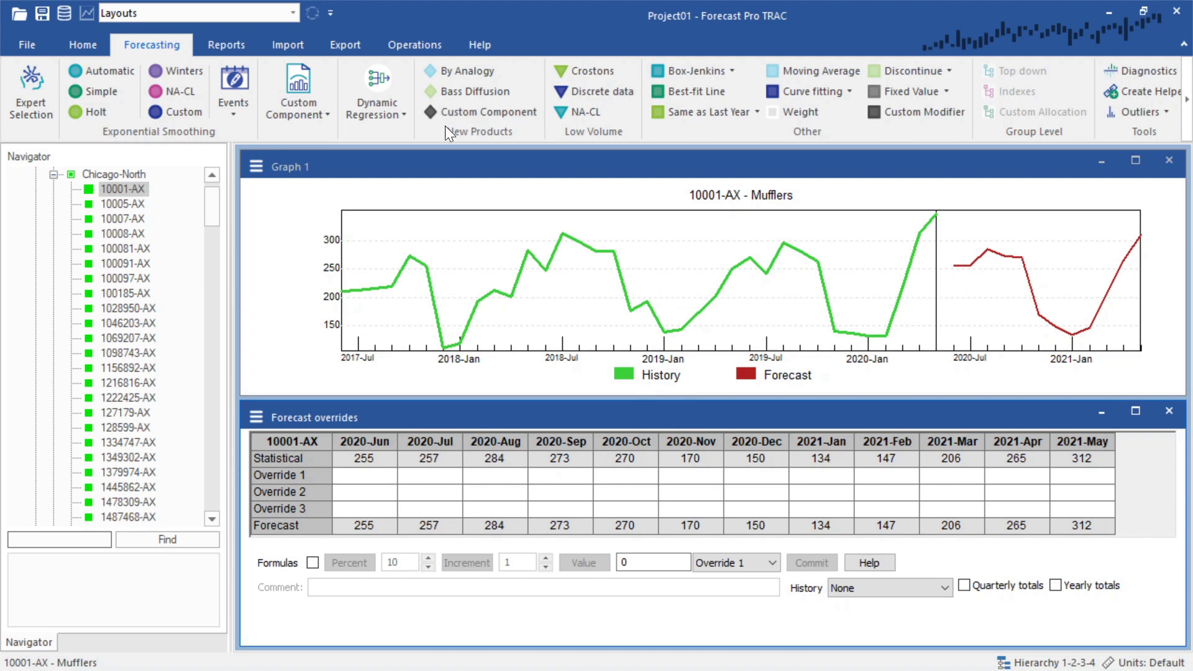
click(106, 91)
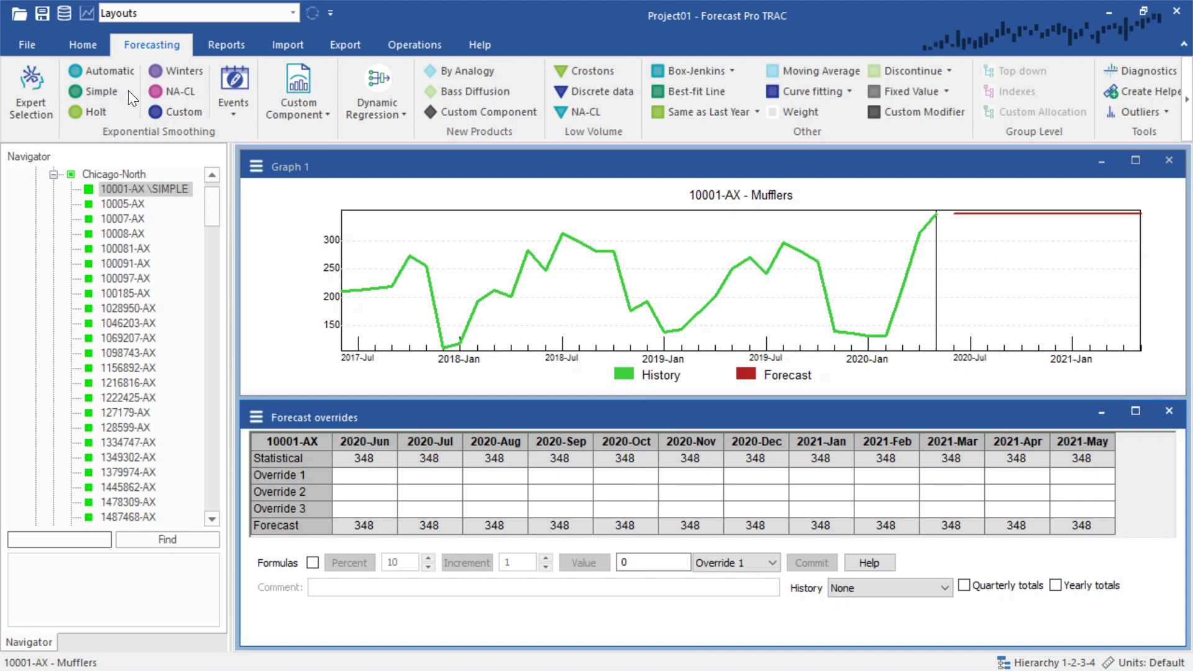
click(169, 91)
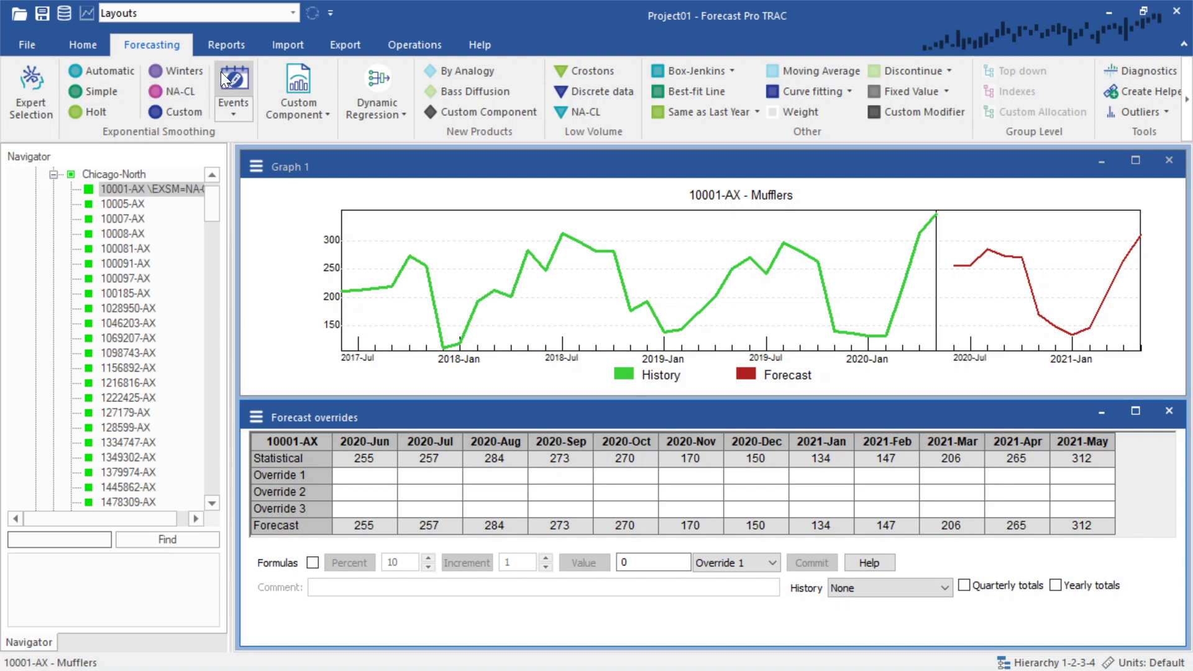
Step: Open the Item Report of model specifications and close the Forecast overrides window
click(226, 46)
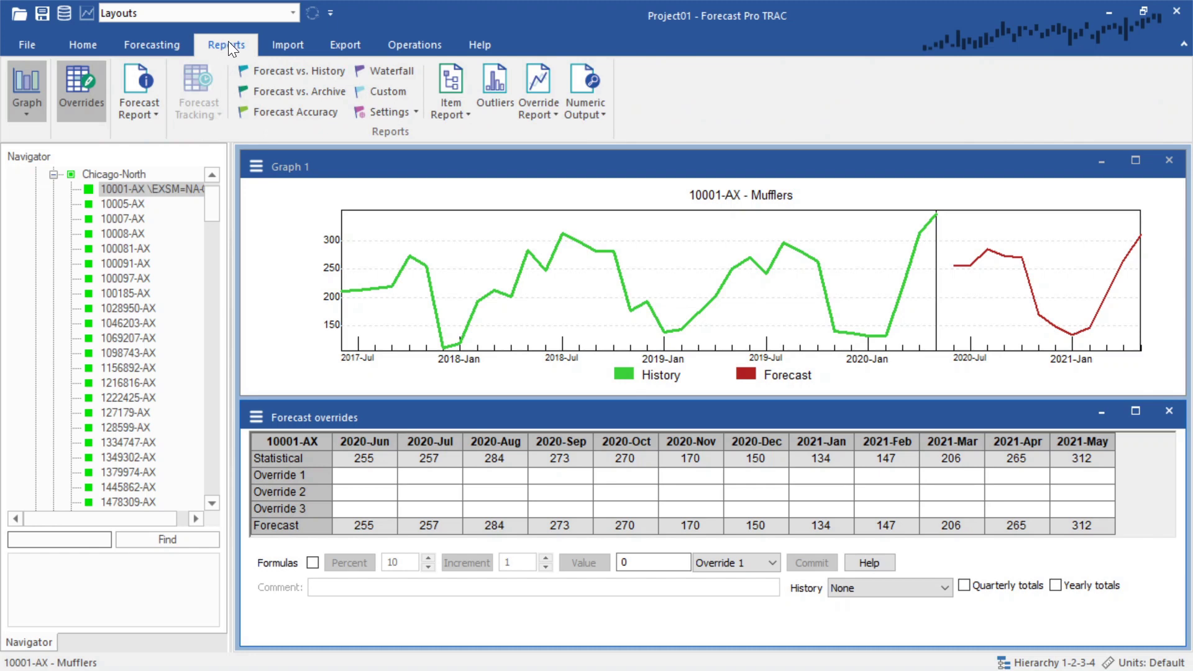
click(449, 76)
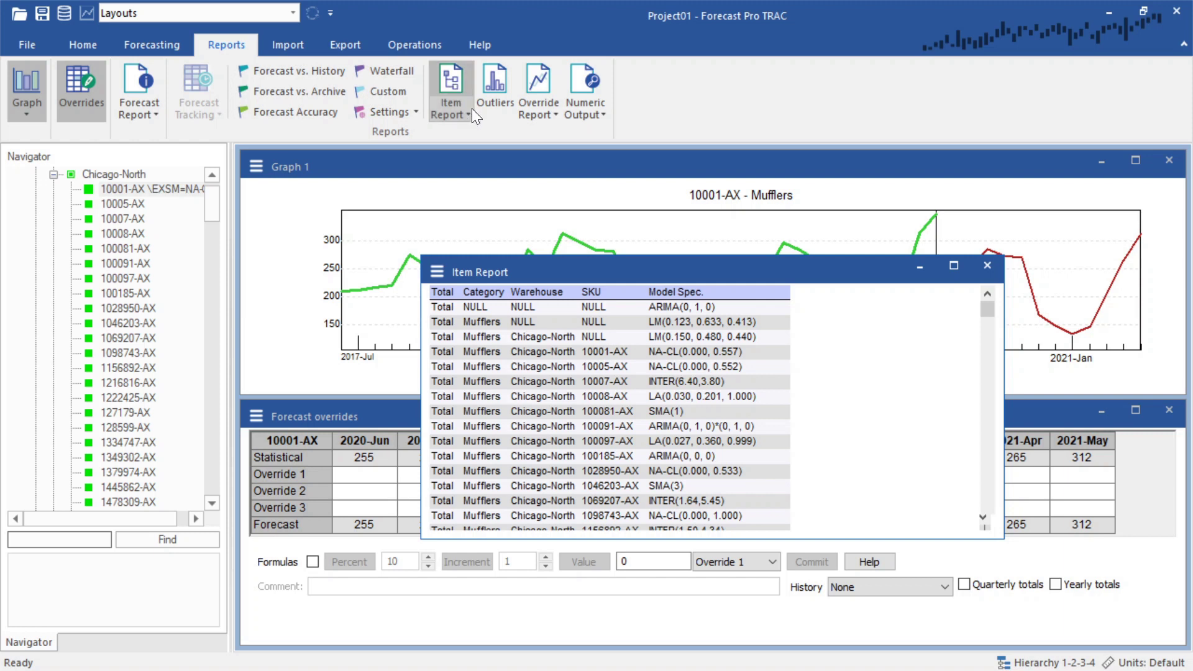
click(1169, 410)
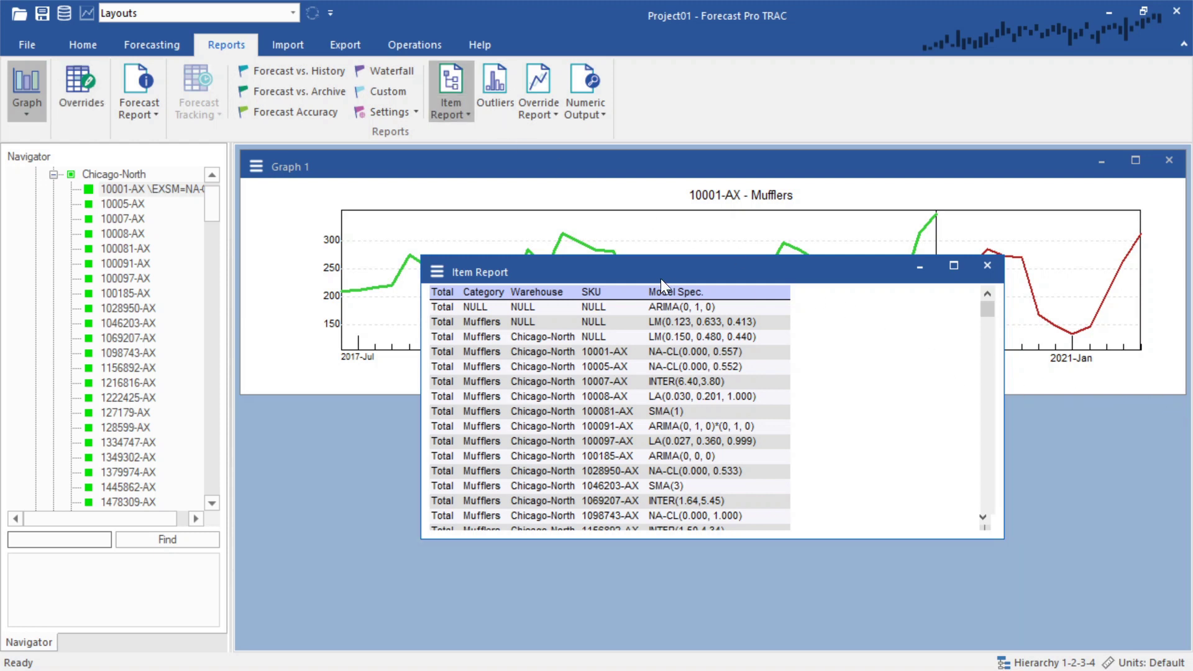
Step: Move and enlarge the Item Report so it sits below the full graph
drag(661, 276, 483, 323)
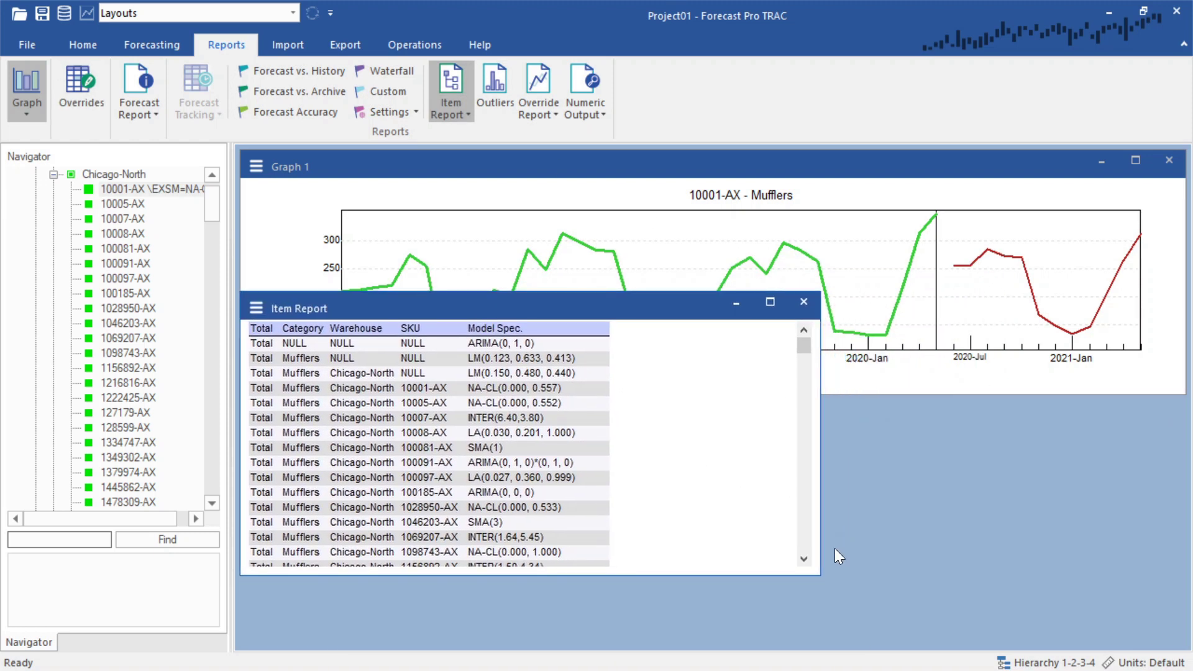
drag(819, 575, 1184, 646)
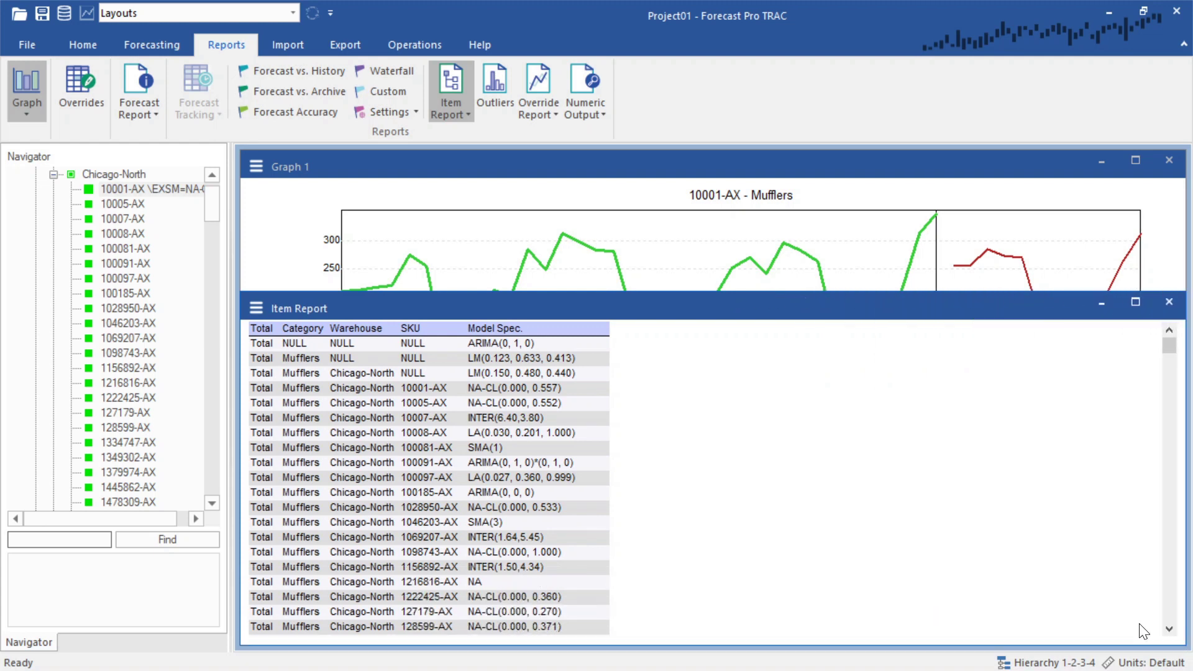
drag(256, 291, 264, 400)
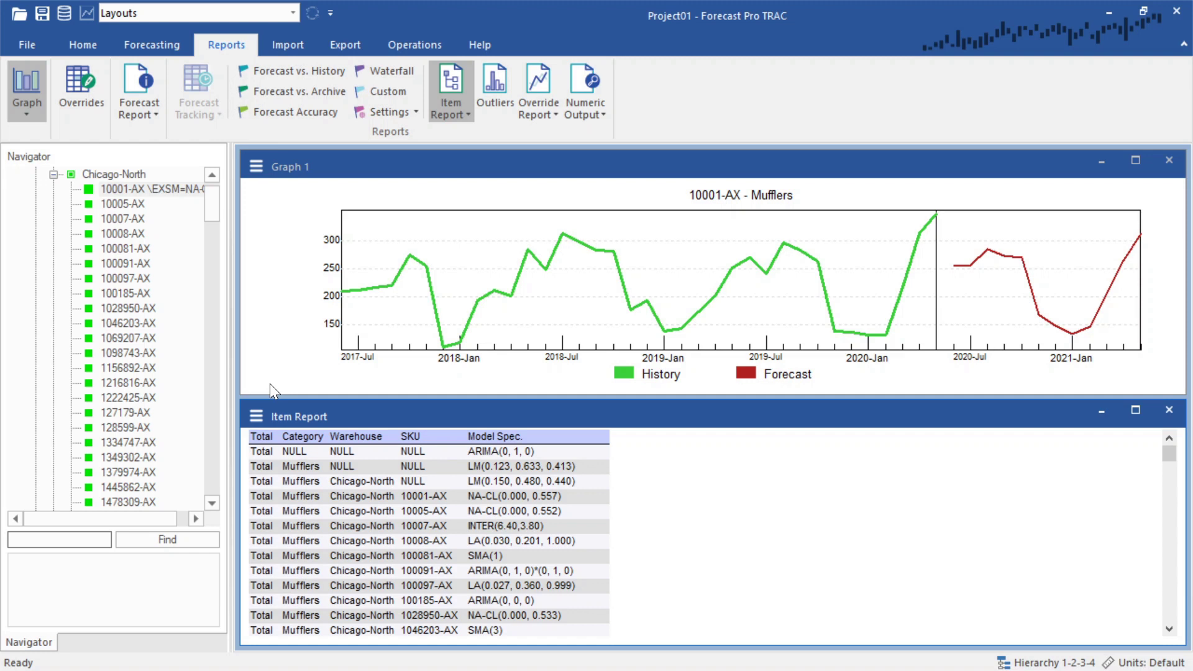
Step: Close the Item Report and restore the 10001-AX forecast overrides table beneath the graph
click(442, 77)
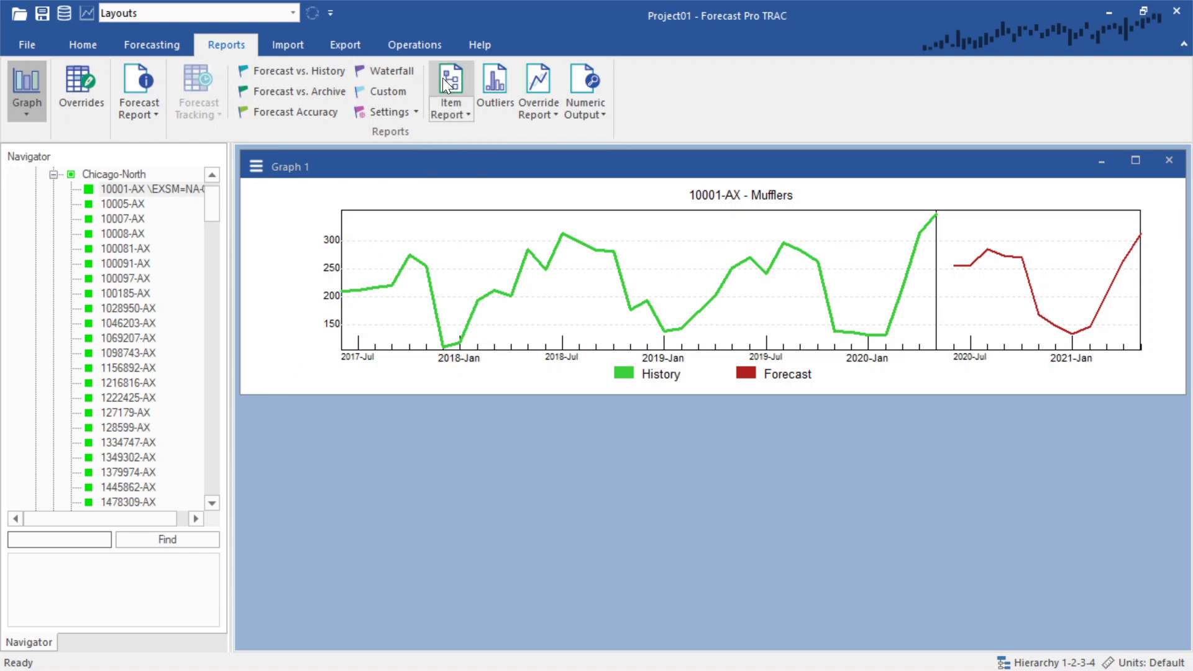
click(69, 76)
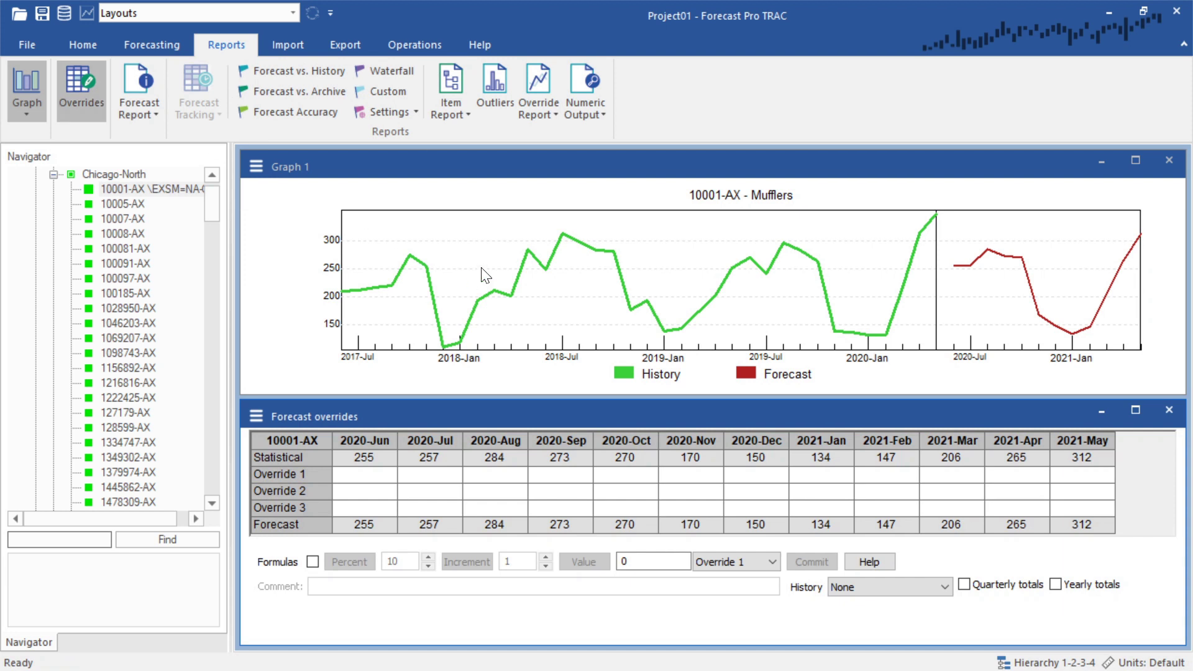
click(358, 45)
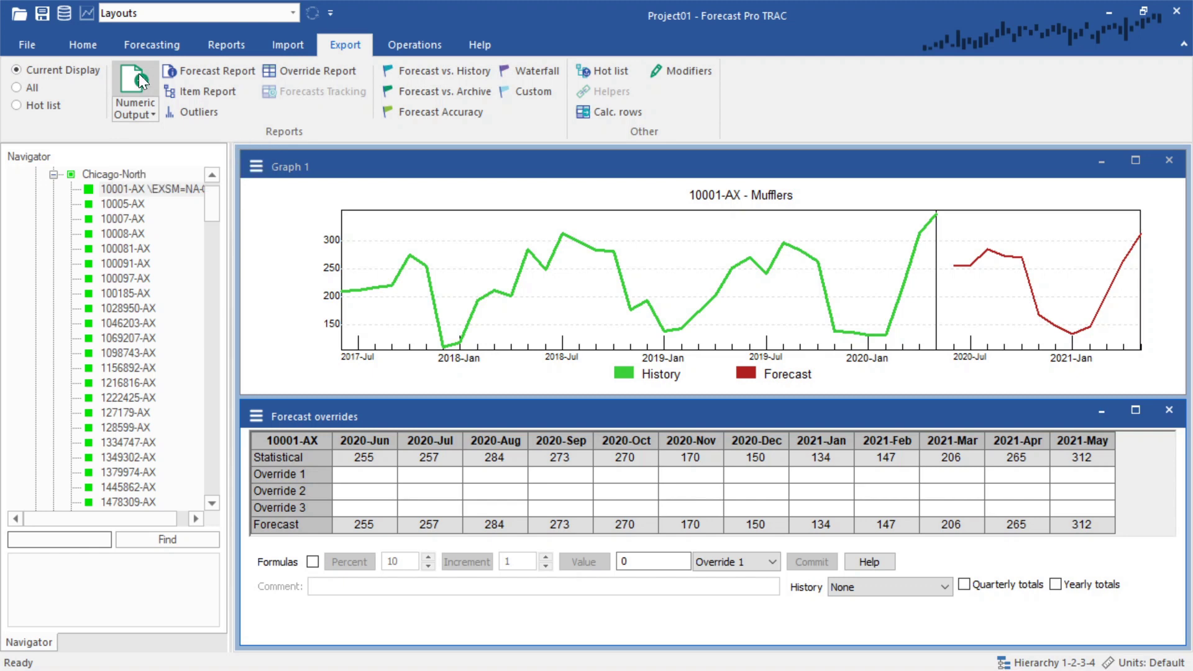
Step: Save the project as Project01.FPZip in the Forecast Pro TRAC documents folder
click(35, 40)
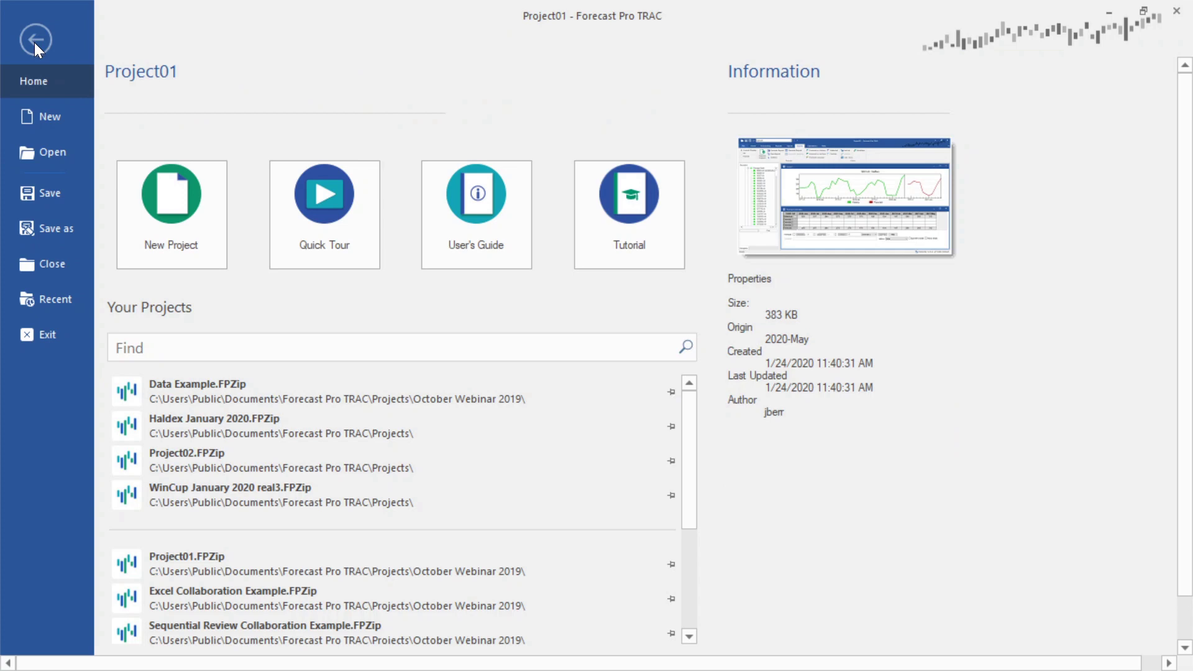
click(43, 190)
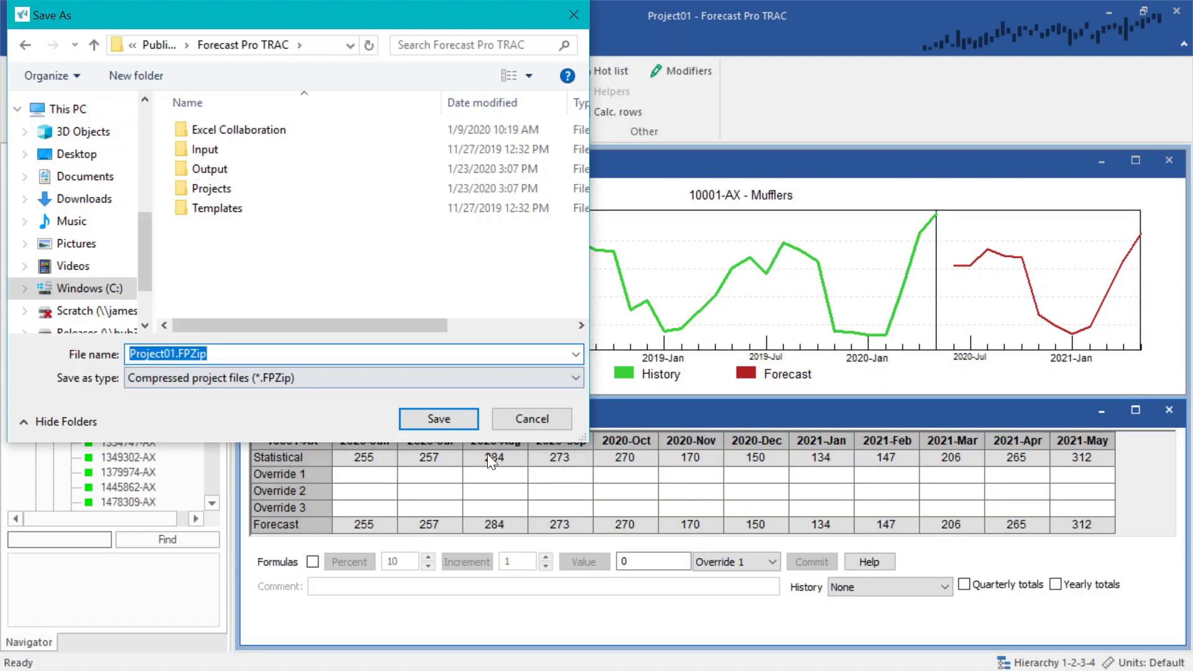
click(457, 420)
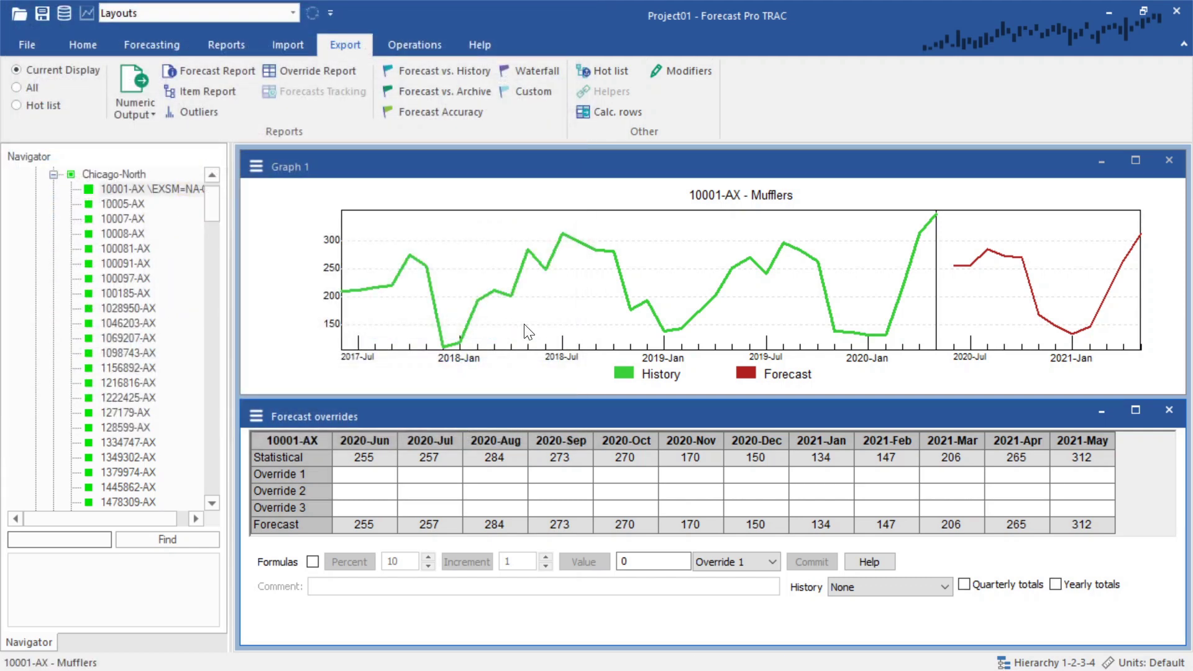
click(28, 46)
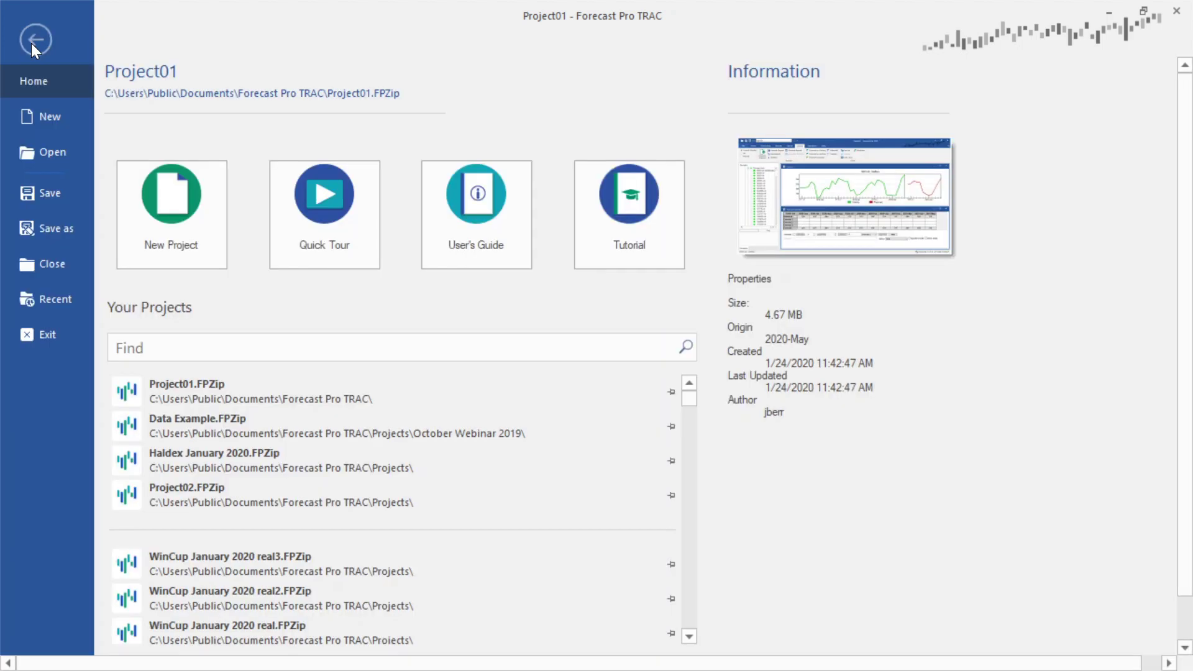
Step: Close Project01 from the File backstage
click(47, 262)
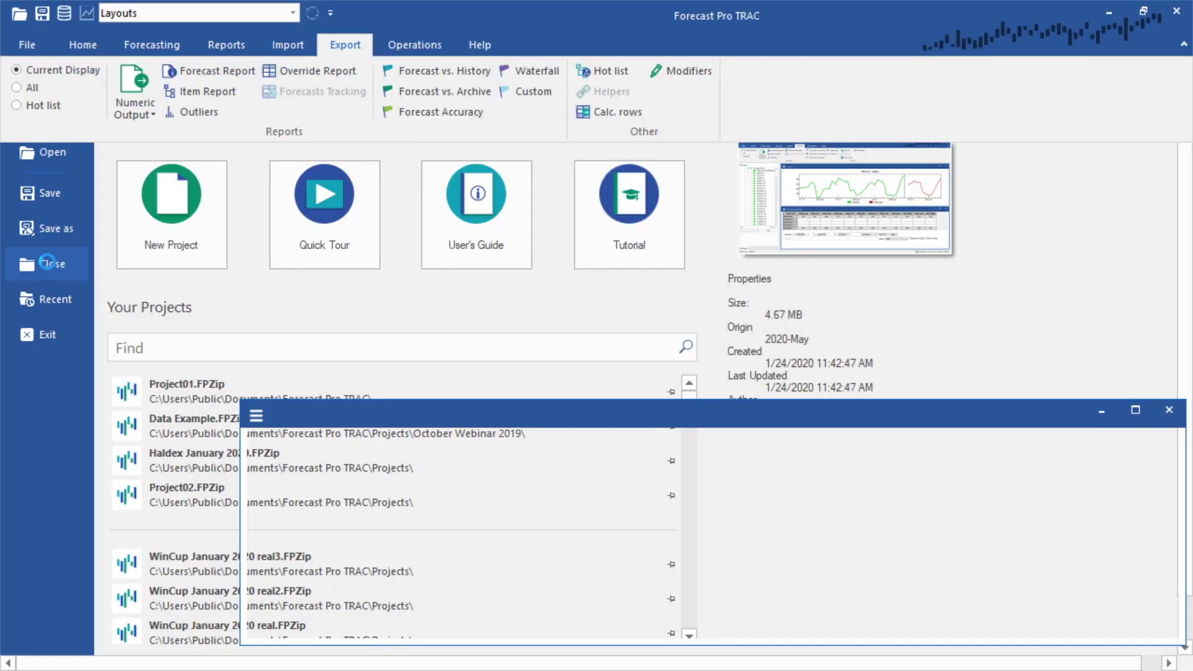